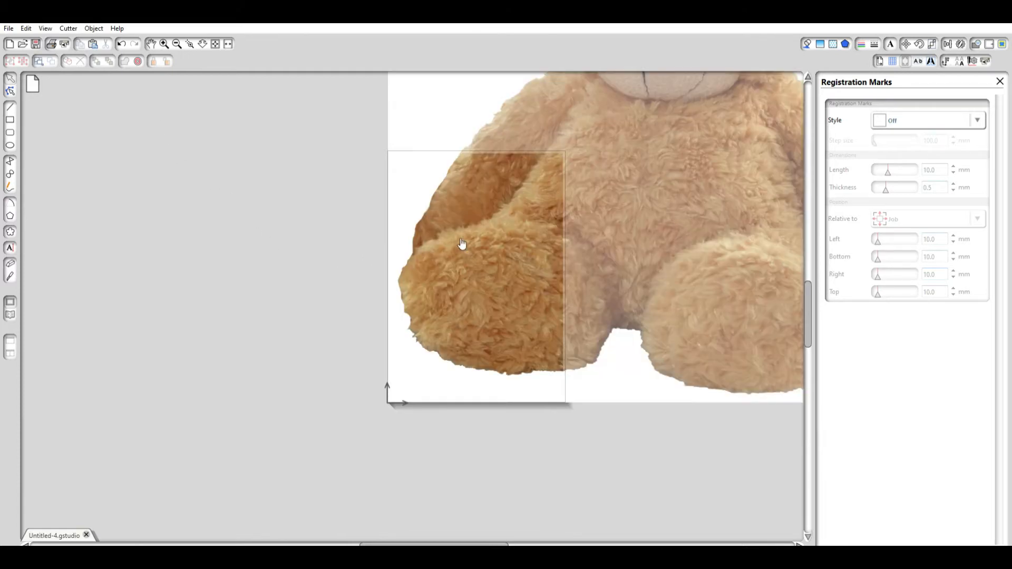
# Scale the teddy bear image down to about 164 × 166 mm and place it on the lower part of the page.
pyautogui.moveTo(655, 197); pyautogui.dragTo(523, 298)
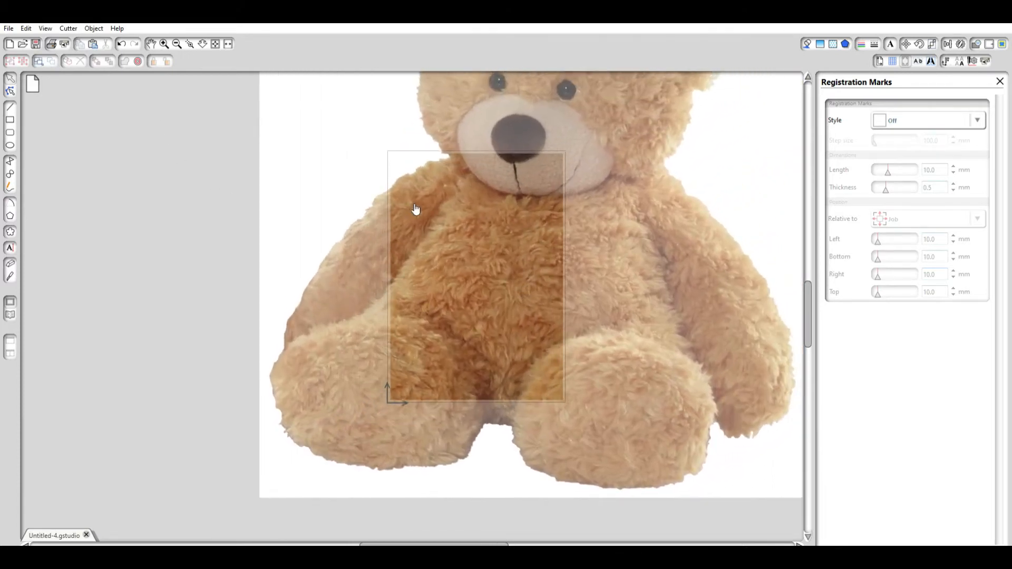
pyautogui.click(177, 44)
pyautogui.click(177, 44)
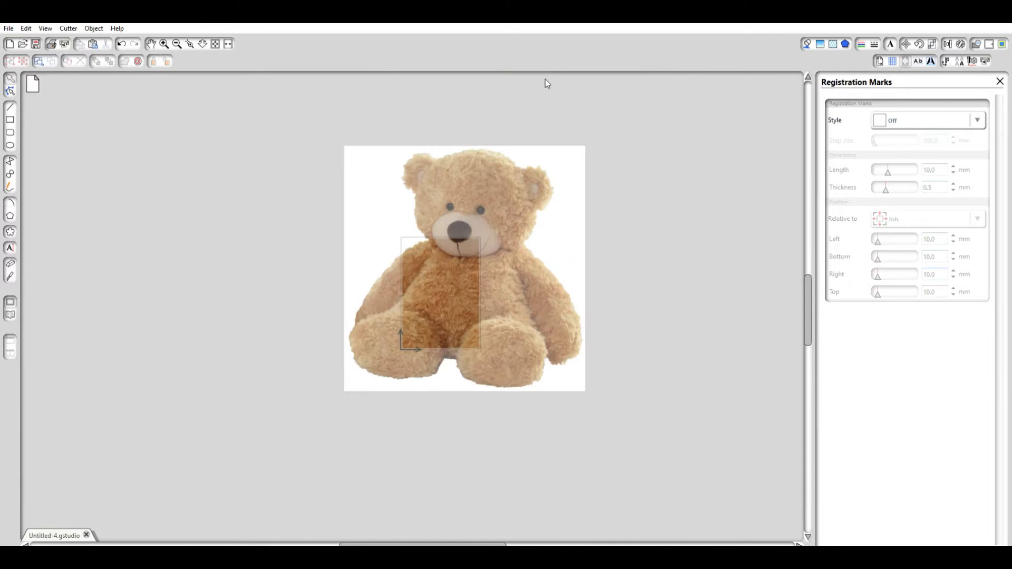
pyautogui.click(521, 182)
pyautogui.moveTo(592, 138); pyautogui.dragTo(377, 285)
pyautogui.moveTo(372, 339); pyautogui.dragTo(439, 283)
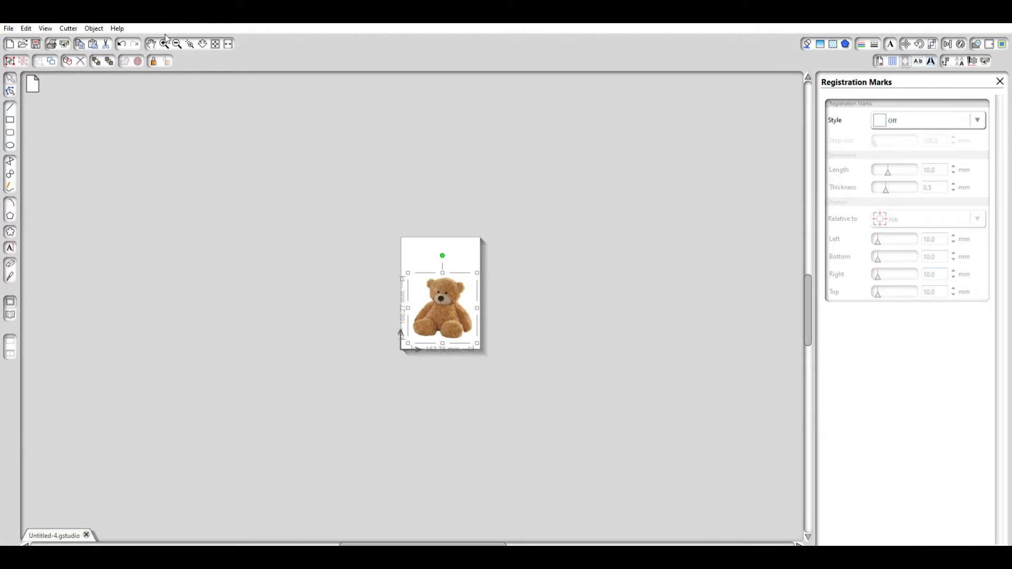
pyautogui.click(165, 41)
pyautogui.click(165, 41)
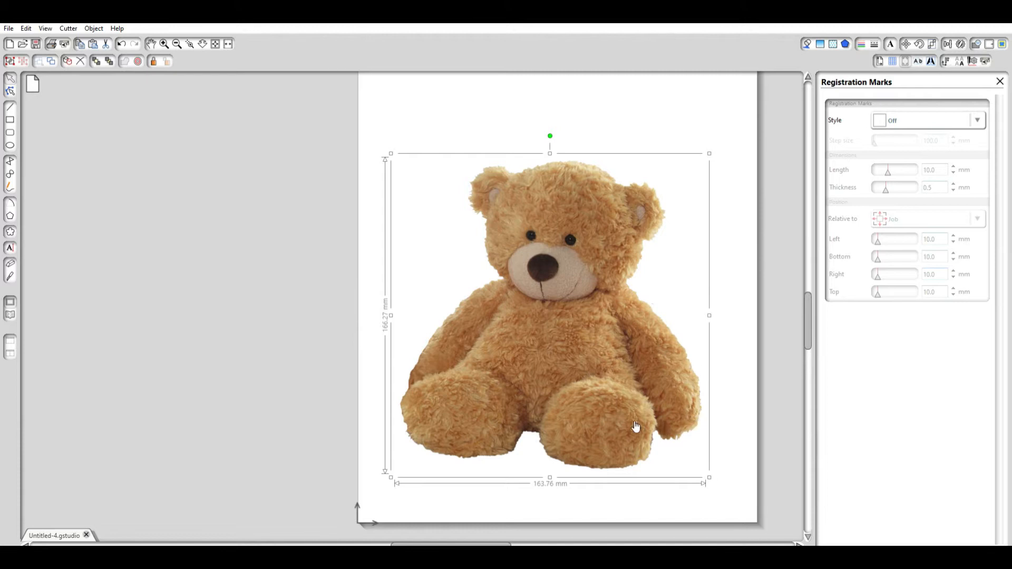
pyautogui.moveTo(548, 312)
pyautogui.mouseDown()
pyautogui.moveTo(408, 299)
pyautogui.moveTo(240, 311)
pyautogui.moveTo(235, 300)
pyautogui.moveTo(417, 298)
pyautogui.moveTo(548, 315)
pyautogui.mouseUp()
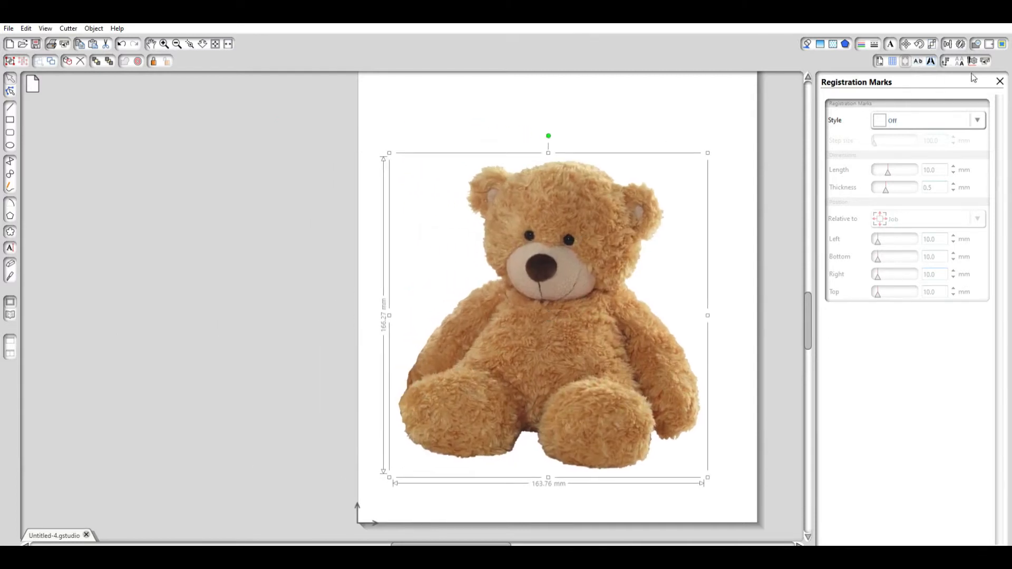
# Define a trace area enclosing the whole teddy bear image.
pyautogui.click(1003, 39)
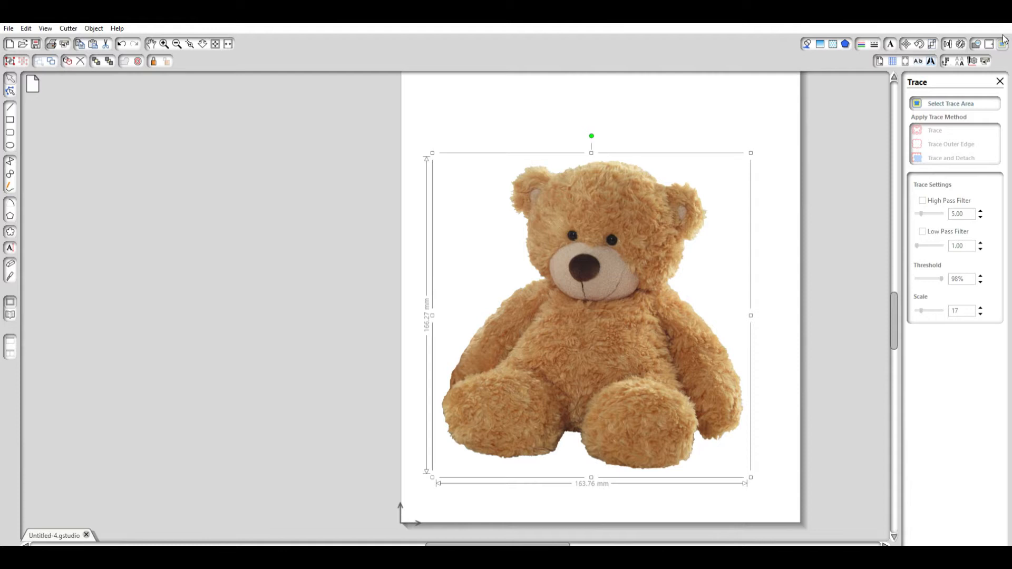
pyautogui.click(955, 97)
pyautogui.moveTo(421, 153)
pyautogui.mouseDown()
pyautogui.moveTo(429, 230)
pyautogui.moveTo(583, 416)
pyautogui.moveTo(766, 470)
pyautogui.mouseUp()
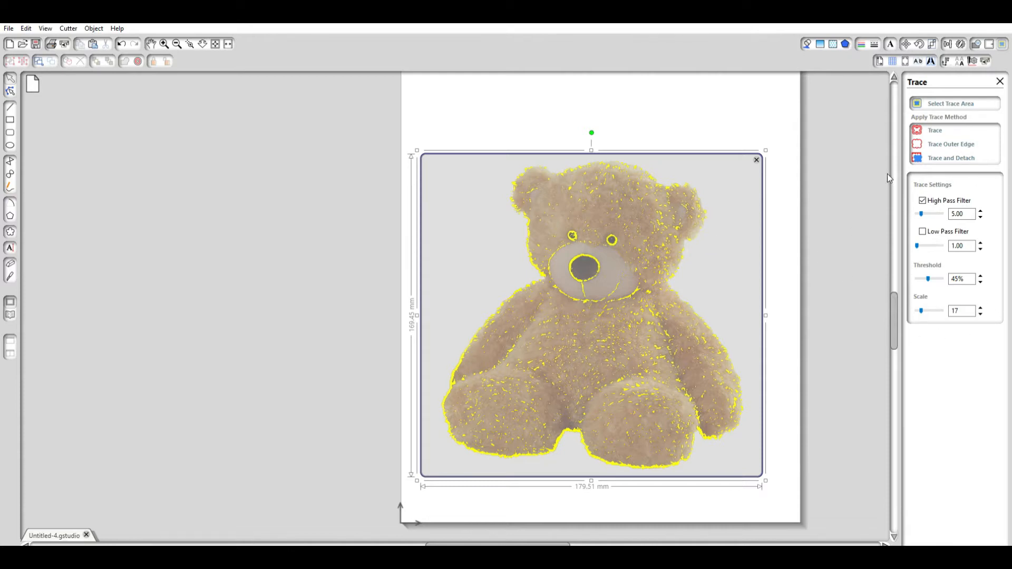
# Trace the bear's silhouette with the high pass filter off and the threshold at 100%.
pyautogui.click(922, 194)
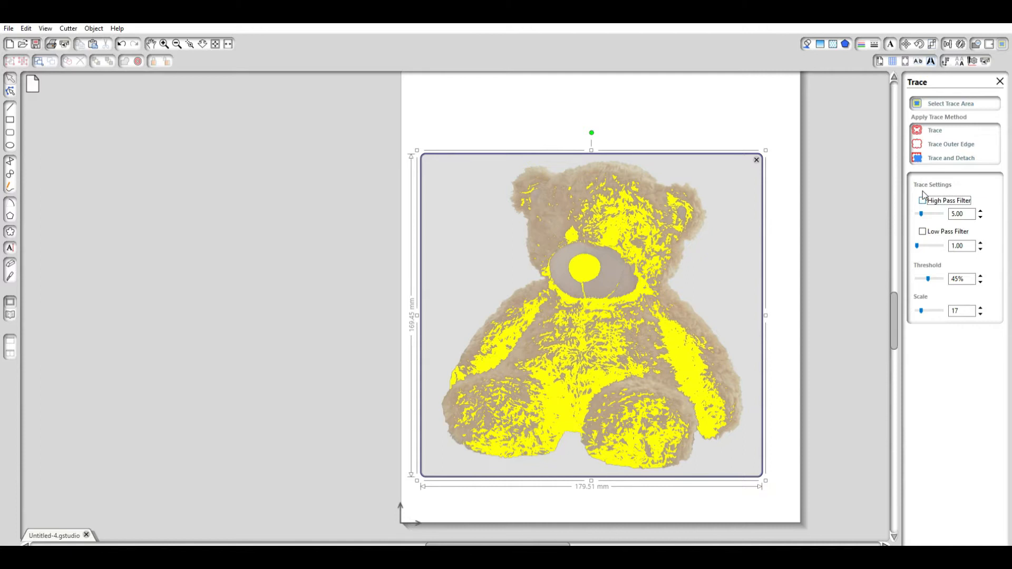
pyautogui.click(928, 271)
pyautogui.moveTo(930, 269); pyautogui.dragTo(942, 272)
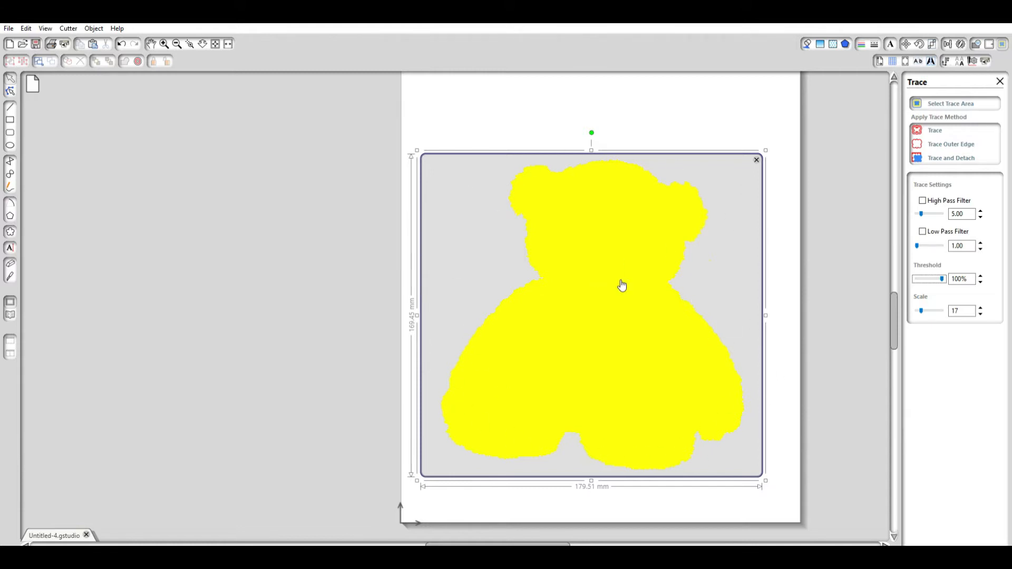
pyautogui.click(947, 133)
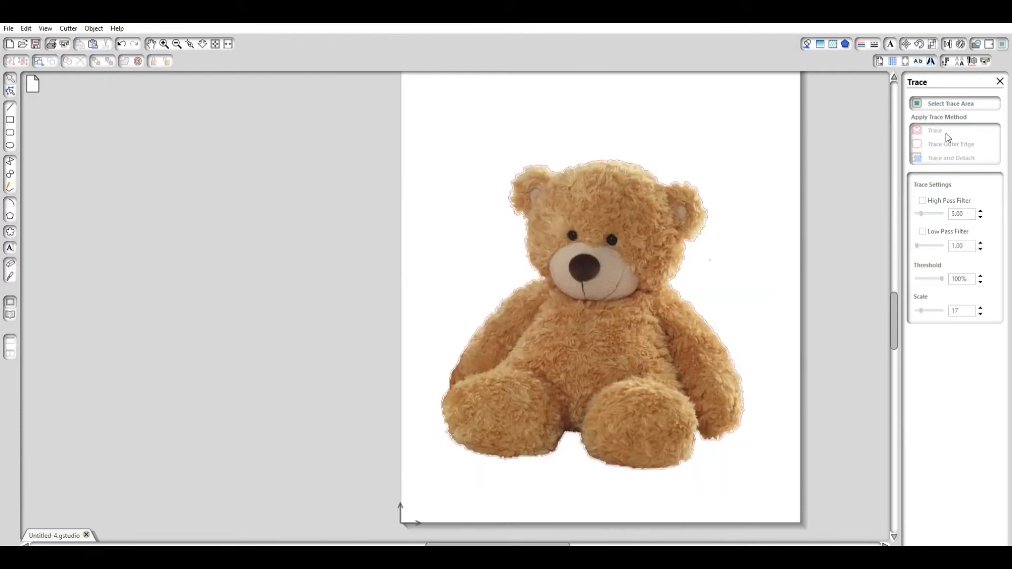
# Move the bear image aside from its traced outline and delete the stray traced speck beside the neck.
pyautogui.moveTo(634, 304)
pyautogui.mouseDown()
pyautogui.moveTo(365, 288)
pyautogui.moveTo(359, 267)
pyautogui.moveTo(347, 267)
pyautogui.mouseUp()
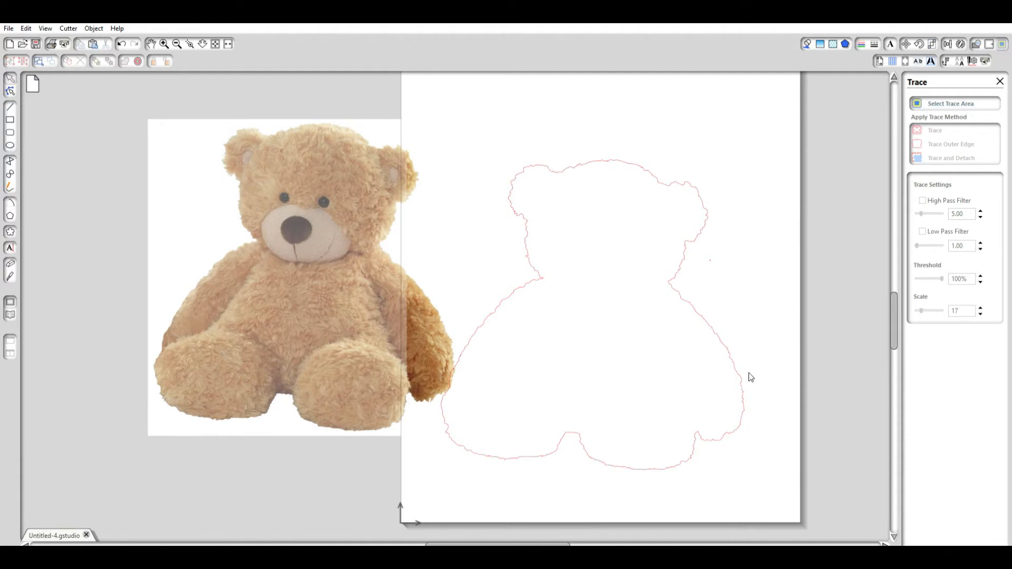
pyautogui.click(714, 256)
pyautogui.doubleClick(715, 257)
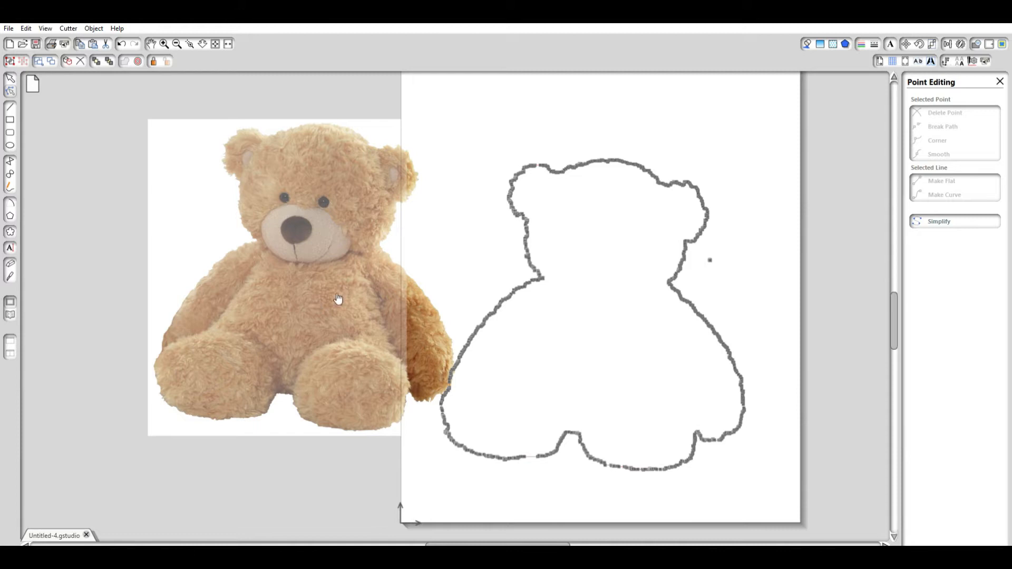
pyautogui.click(712, 256)
pyautogui.press('Delete')
pyautogui.press('Delete')
pyautogui.press('Delete')
pyautogui.press('Delete')
pyautogui.press('Delete')
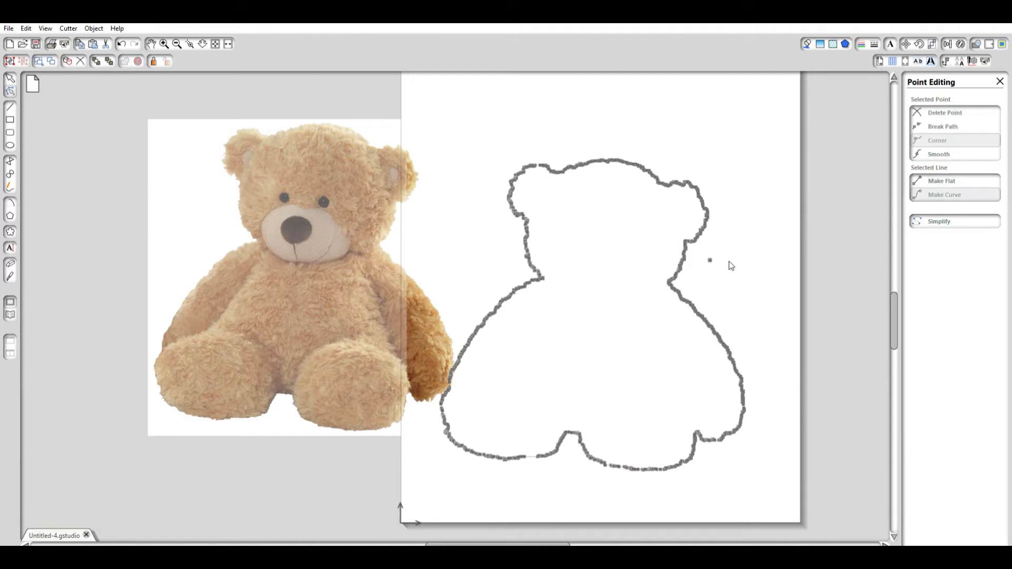
pyautogui.press('Delete')
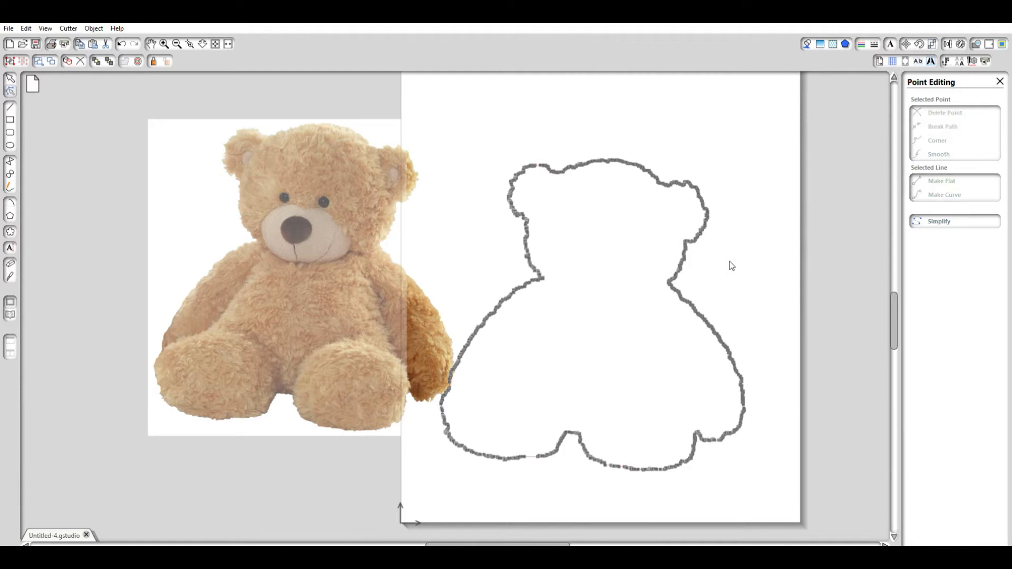
pyautogui.click(749, 265)
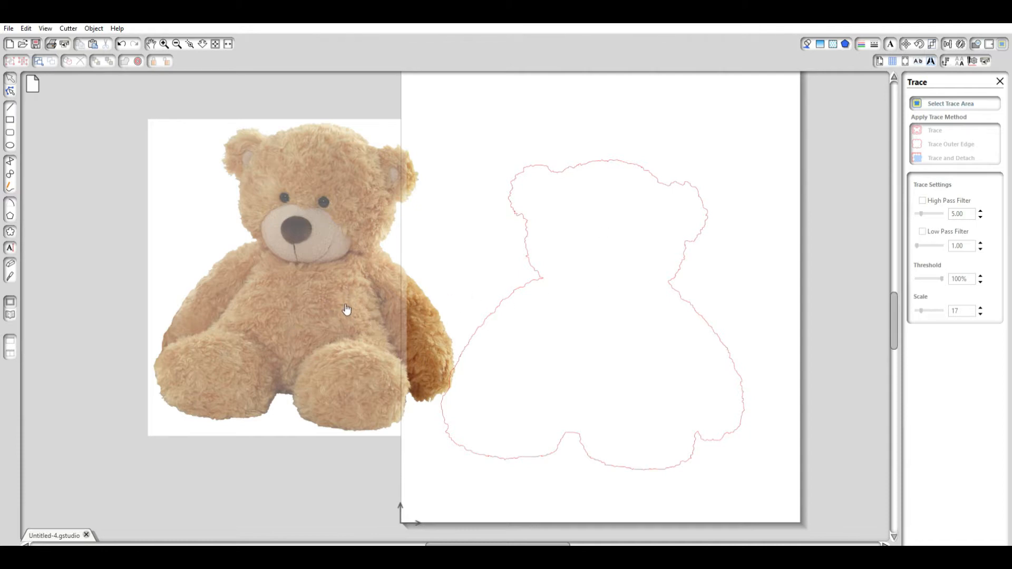
# Offset the traced bear outline outward by 3 mm.
pyautogui.click(622, 156)
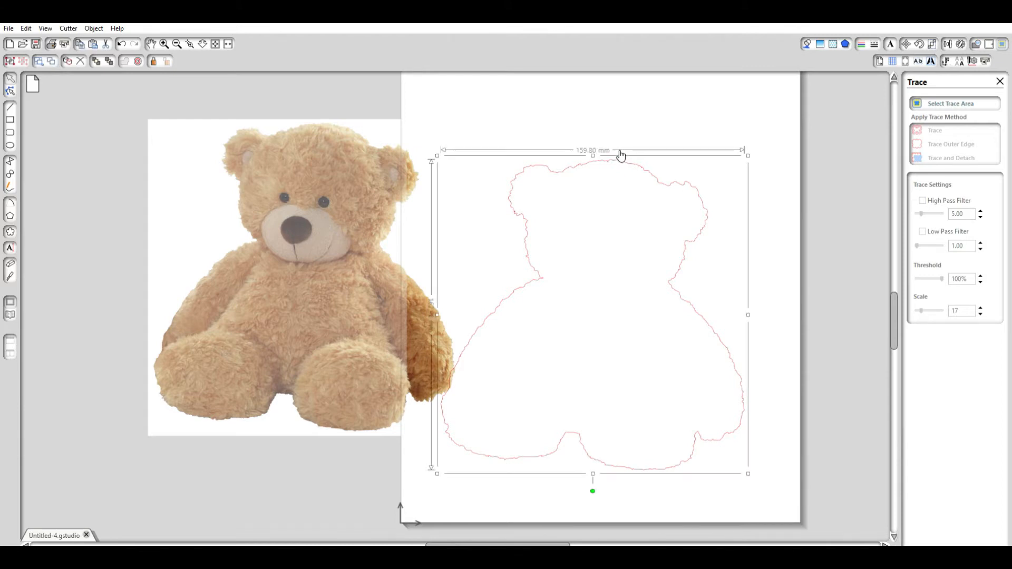
pyautogui.click(990, 42)
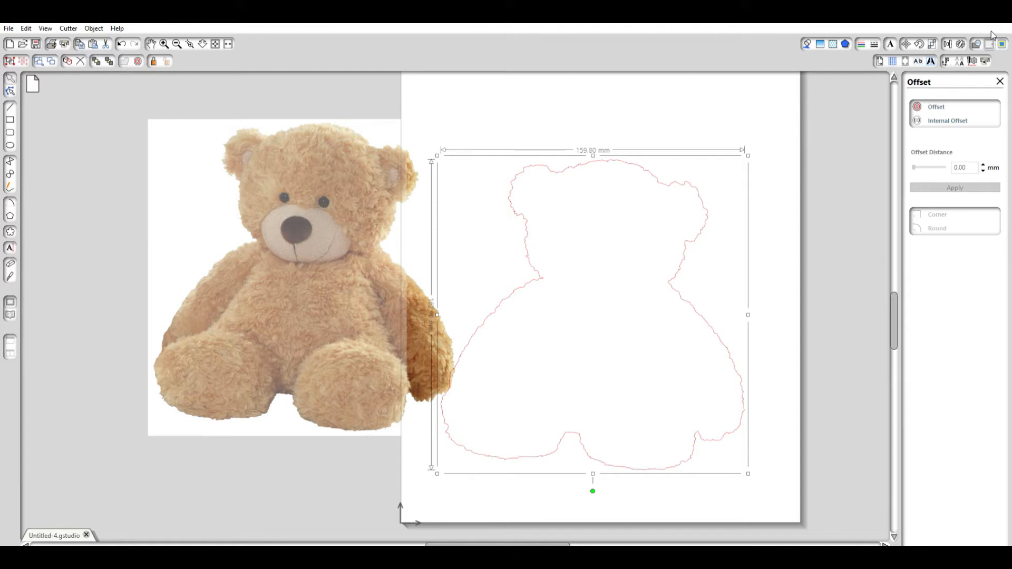
pyautogui.click(934, 107)
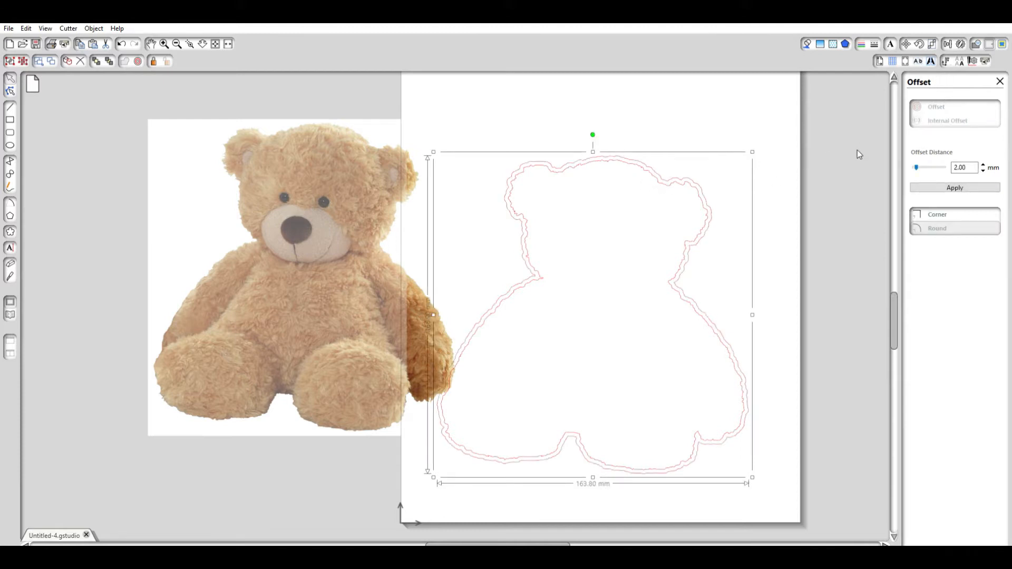
pyautogui.moveTo(974, 167); pyautogui.dragTo(926, 166)
pyautogui.write('3.0')
pyautogui.click(968, 187)
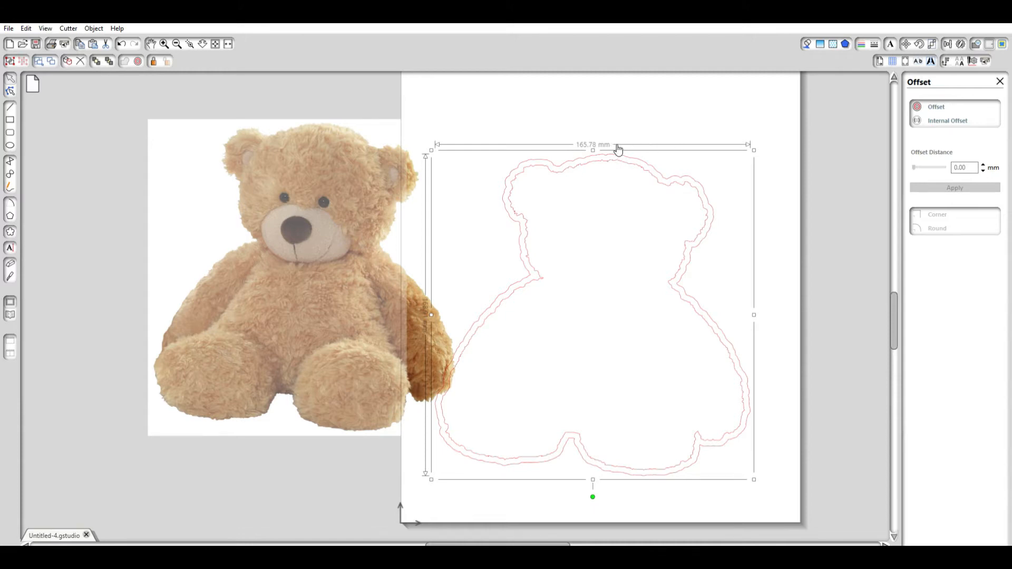
# Delete the original inner trace line, keeping only the offset outline.
pyautogui.click(624, 229)
pyautogui.click(615, 154)
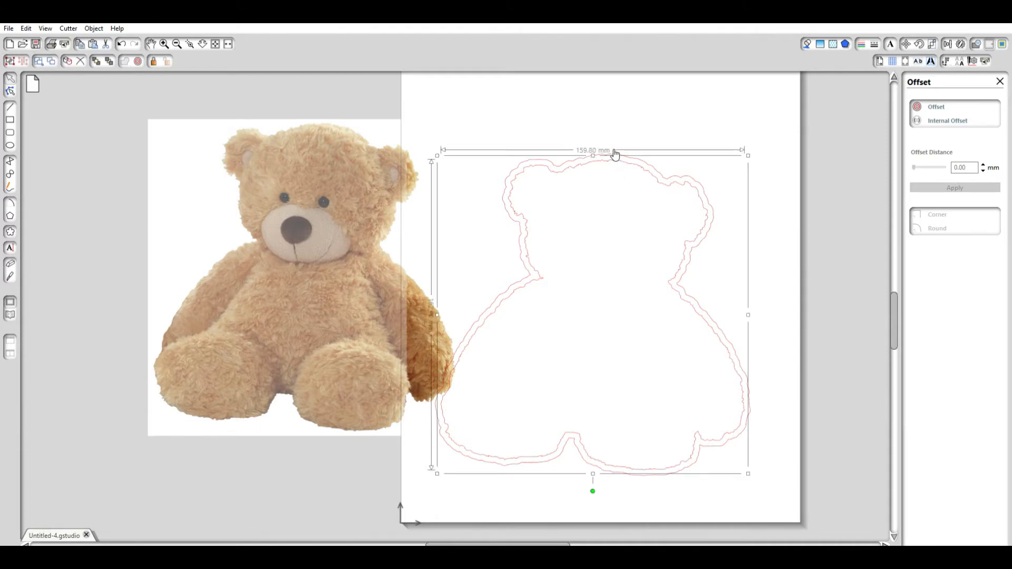
pyautogui.press('Delete')
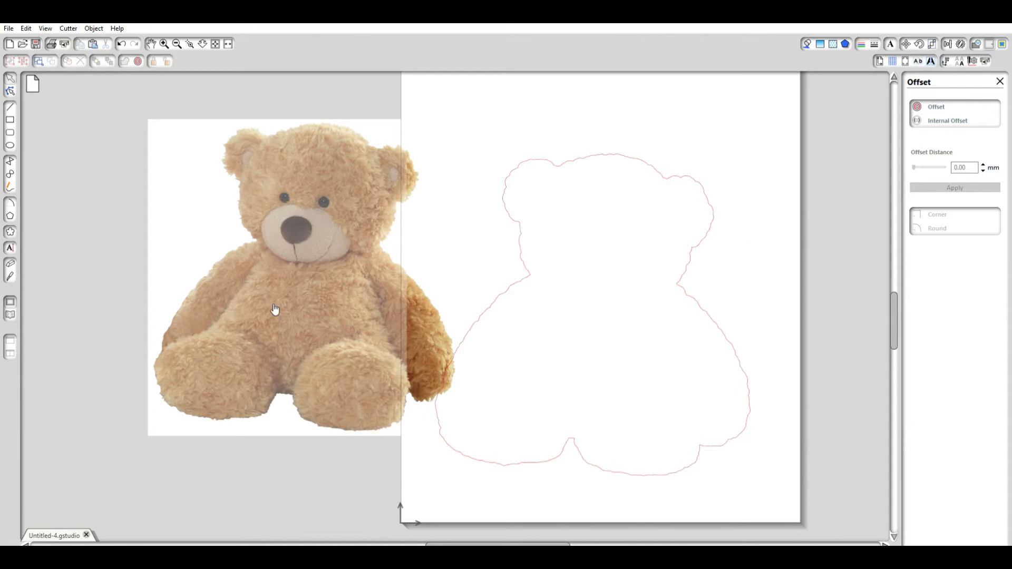
# Move the bear image back inside the offset outline and adjust both until the margin around the bear is even.
pyautogui.moveTo(290, 303); pyautogui.dragTo(572, 342)
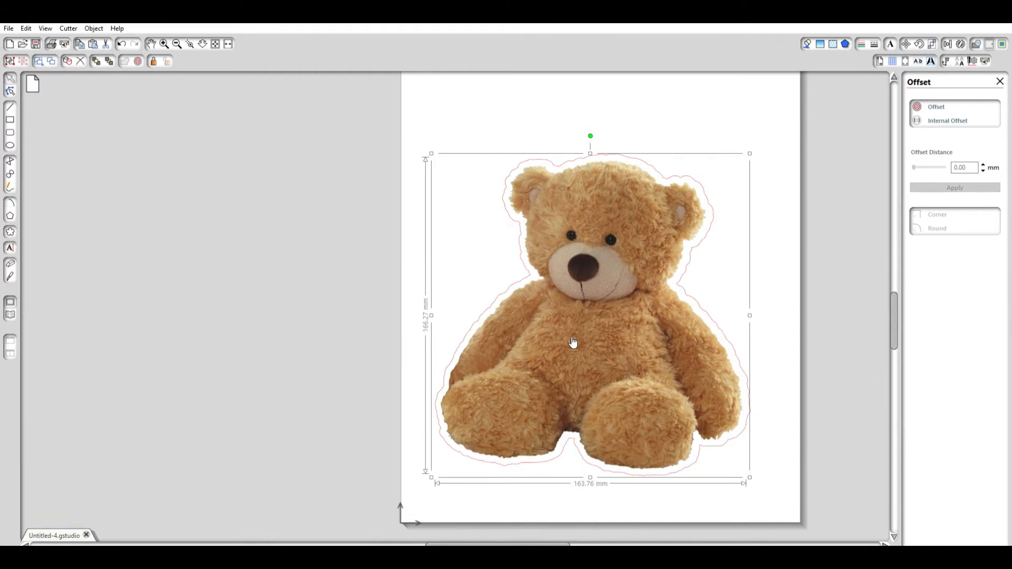
pyautogui.press('Right')
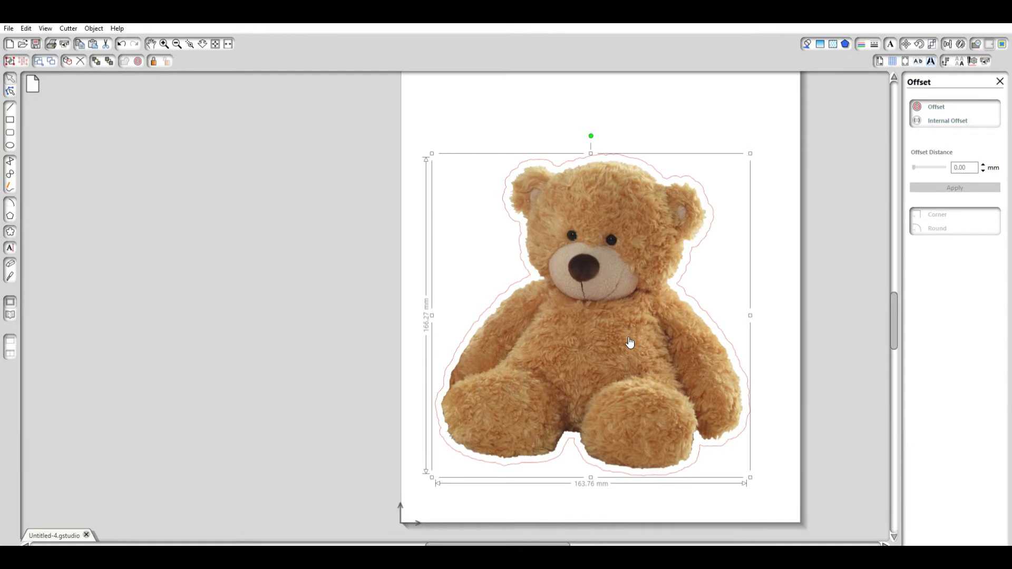
pyautogui.moveTo(626, 345)
pyautogui.mouseDown()
pyautogui.moveTo(544, 346)
pyautogui.moveTo(583, 318)
pyautogui.moveTo(646, 339)
pyautogui.moveTo(630, 345)
pyautogui.mouseUp()
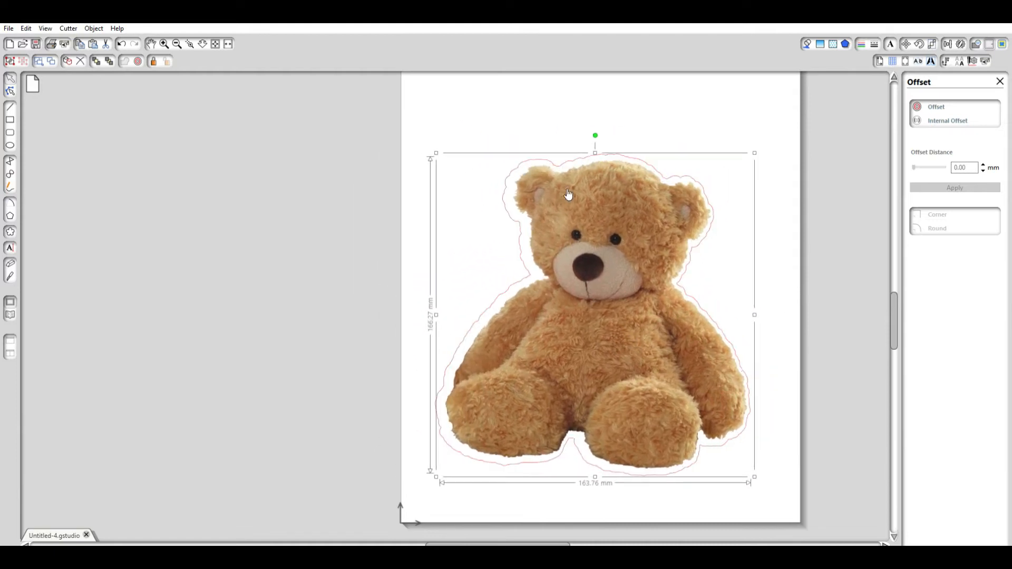
pyautogui.moveTo(515, 167)
pyautogui.mouseDown()
pyautogui.moveTo(505, 165)
pyautogui.moveTo(513, 184)
pyautogui.moveTo(502, 172)
pyautogui.moveTo(518, 168)
pyautogui.mouseUp()
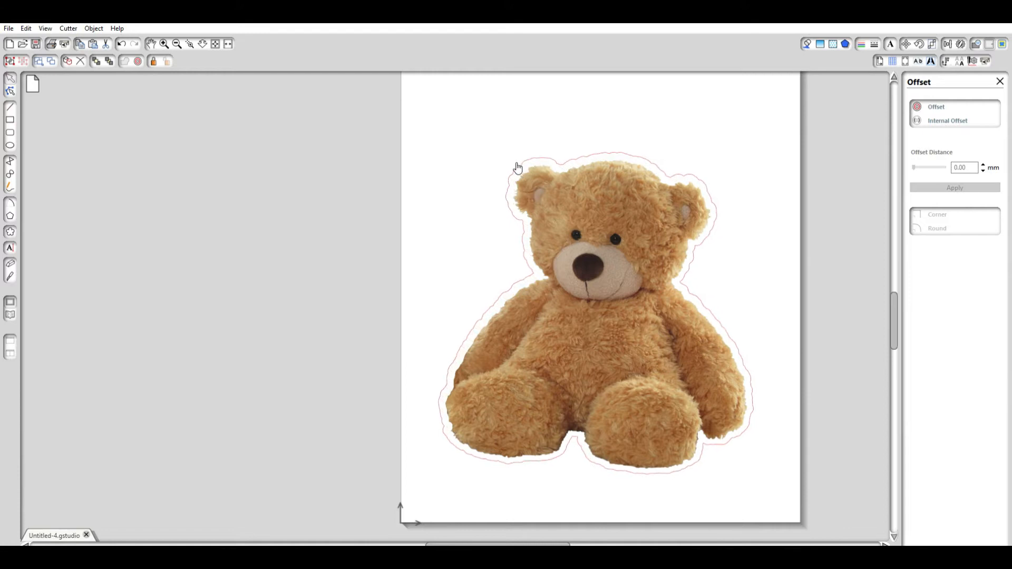
pyautogui.moveTo(632, 325); pyautogui.dragTo(633, 323)
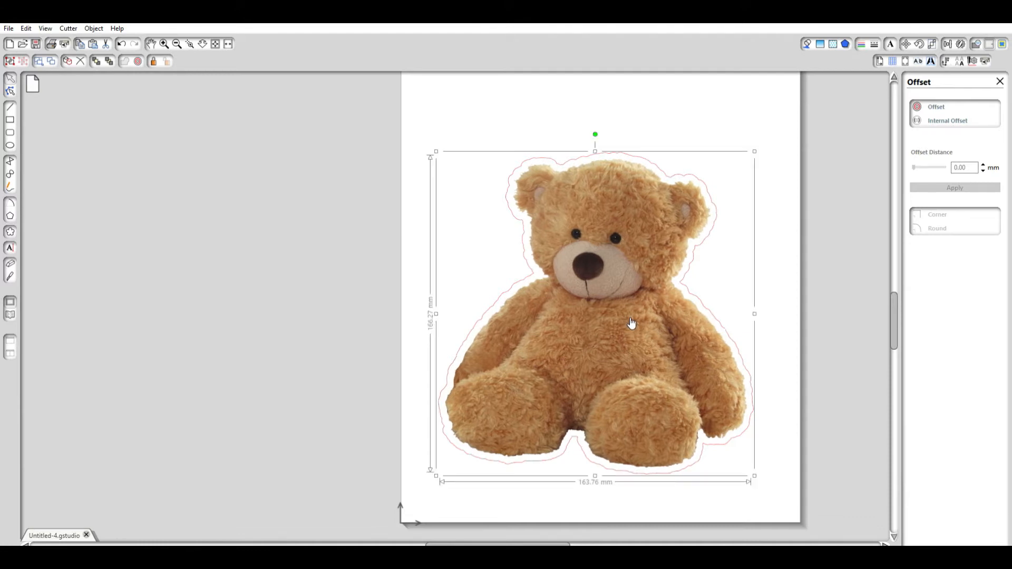
pyautogui.click(798, 216)
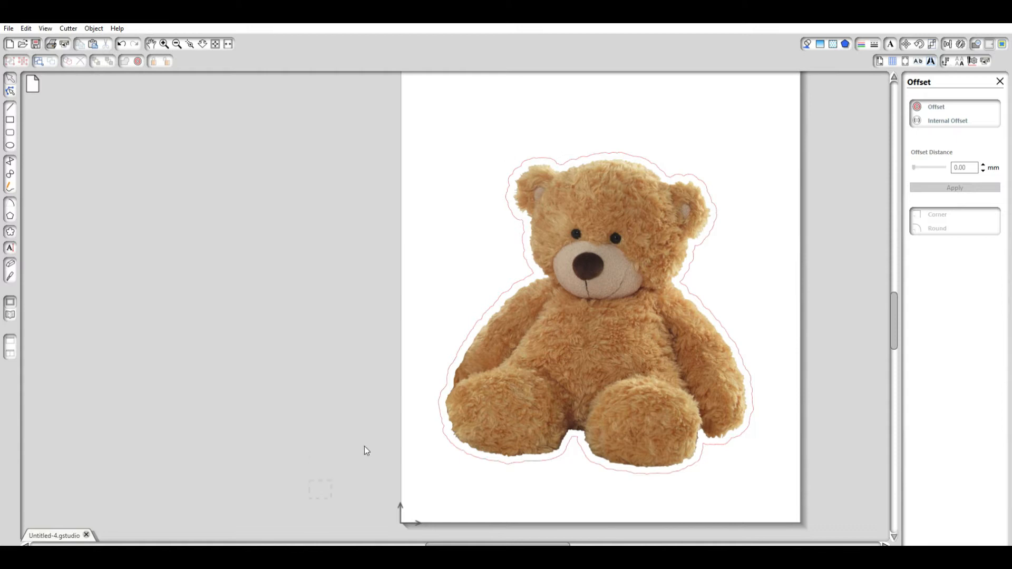
# Group the bear image with its cut outline and scale the group down to about 54 × 55 mm.
pyautogui.click(583, 313)
pyautogui.click(605, 223)
pyautogui.moveTo(615, 344); pyautogui.dragTo(644, 343)
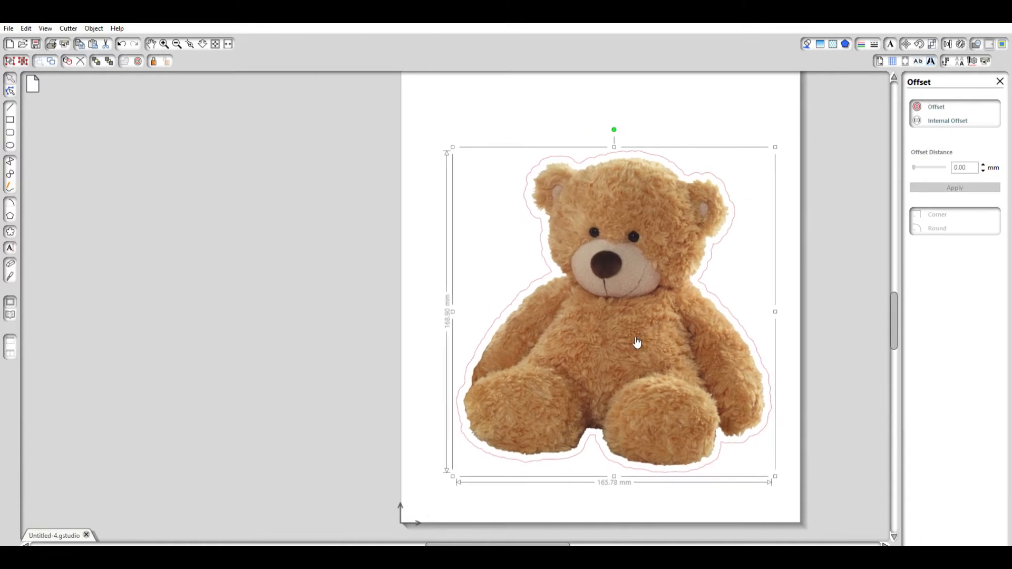
pyautogui.click(177, 44)
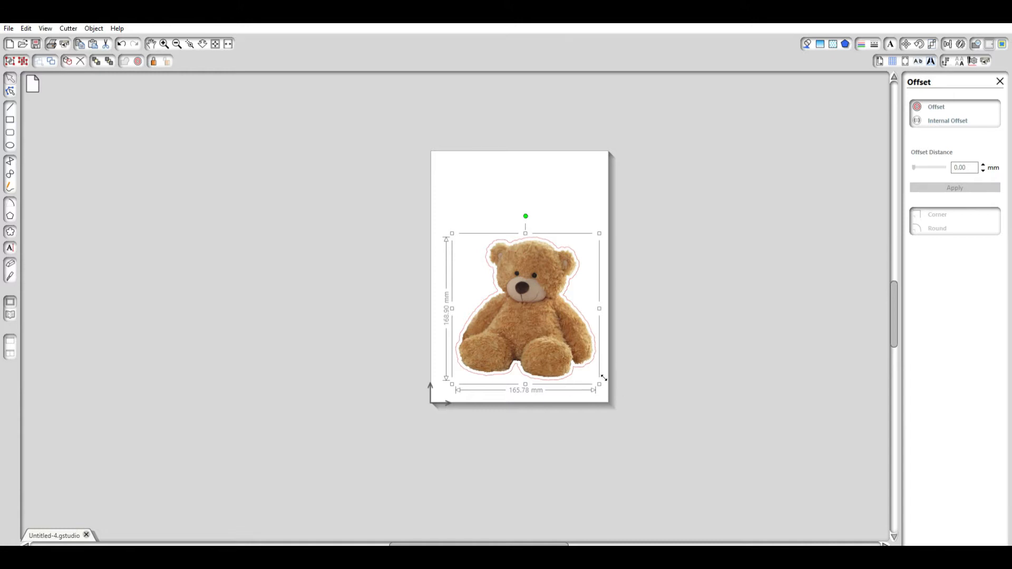
pyautogui.moveTo(603, 378); pyautogui.dragTo(510, 279)
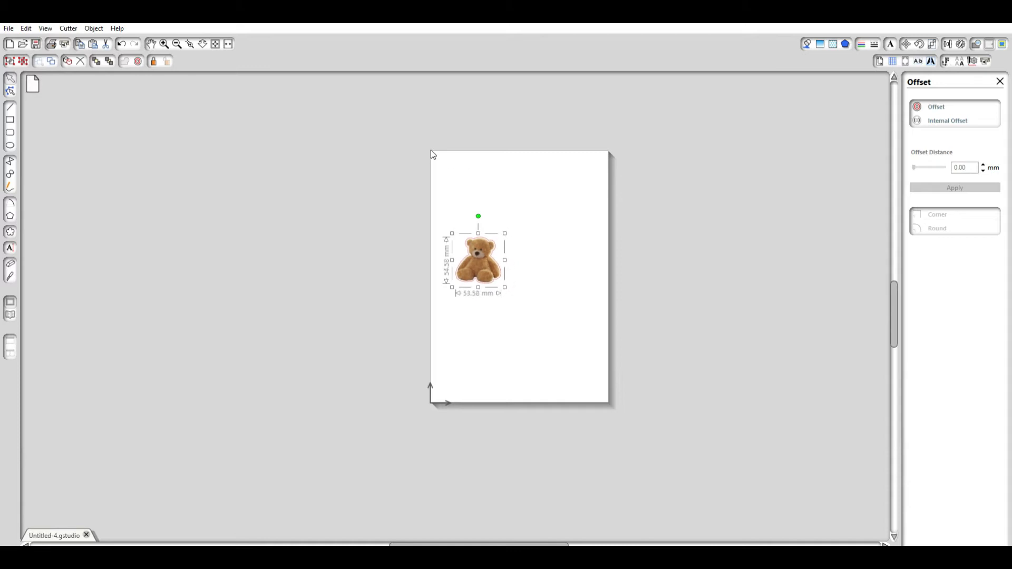
pyautogui.click(377, 261)
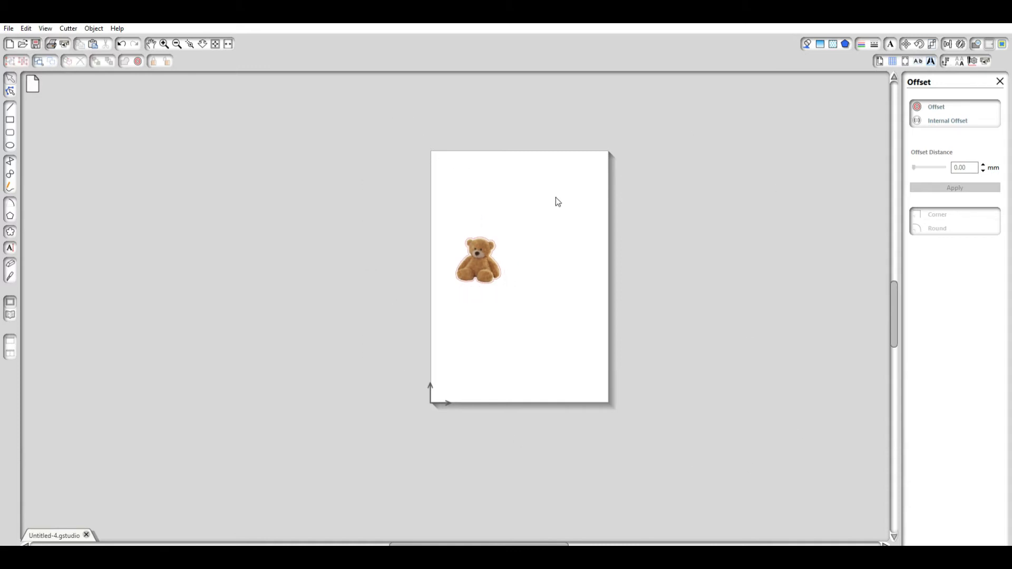
# Position the small bear group near the page's upper-left corner and duplicate it directly below with a slight gap.
pyautogui.moveTo(488, 255); pyautogui.dragTo(466, 172)
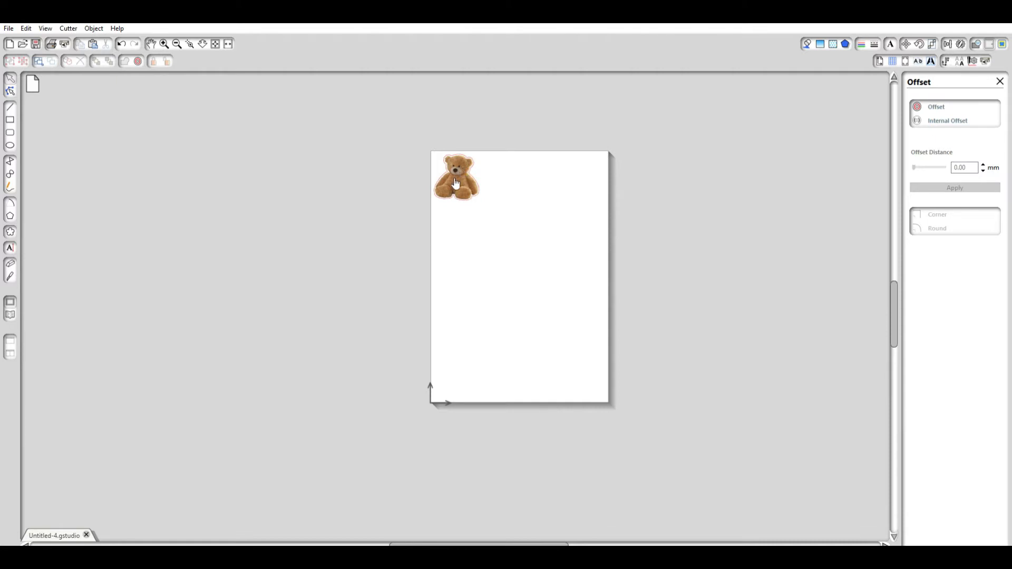
pyautogui.click(462, 174)
pyautogui.moveTo(462, 174); pyautogui.dragTo(487, 206)
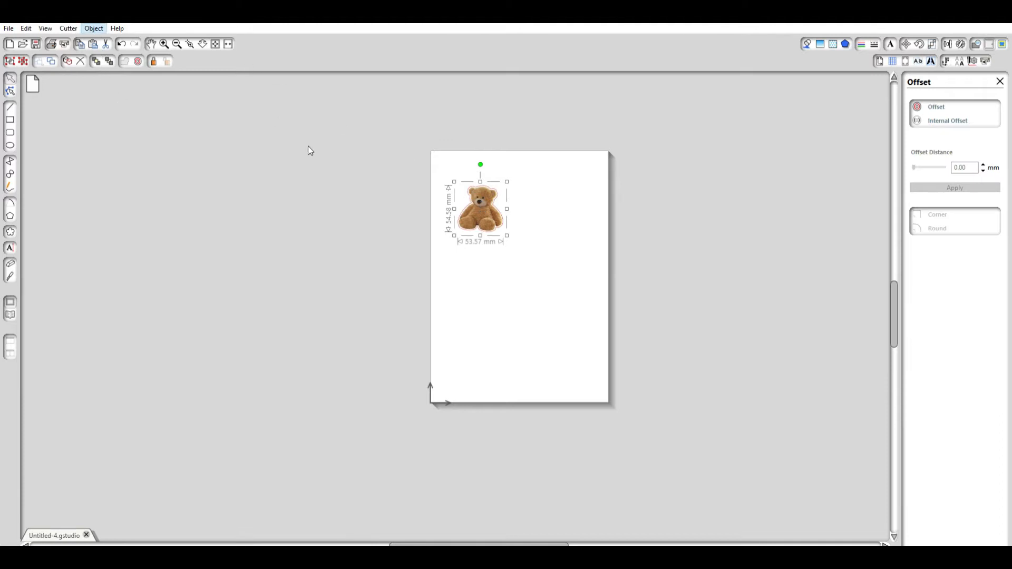
pyautogui.hotkey('ctrl', 'd')
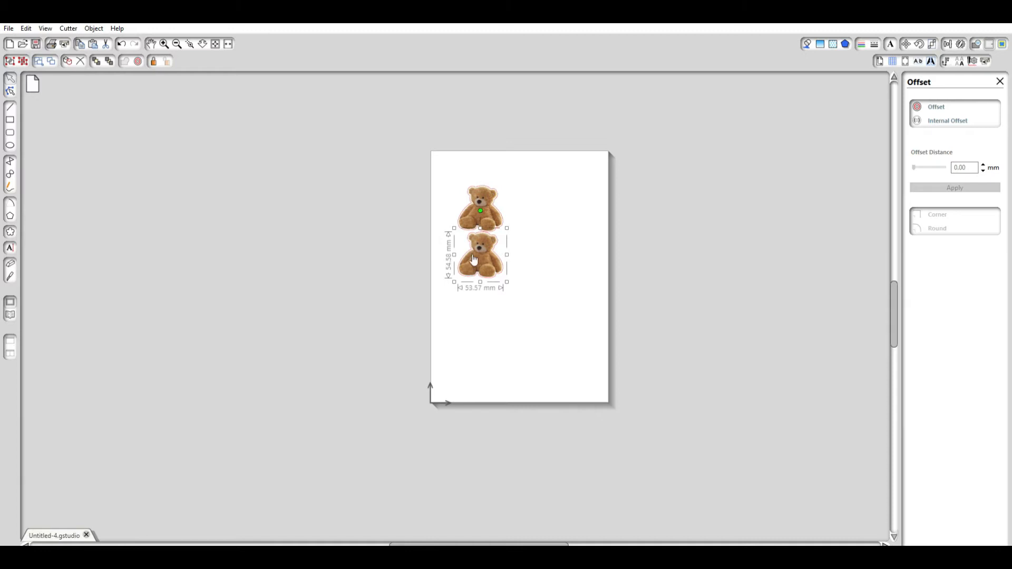
pyautogui.moveTo(485, 251); pyautogui.dragTo(484, 254)
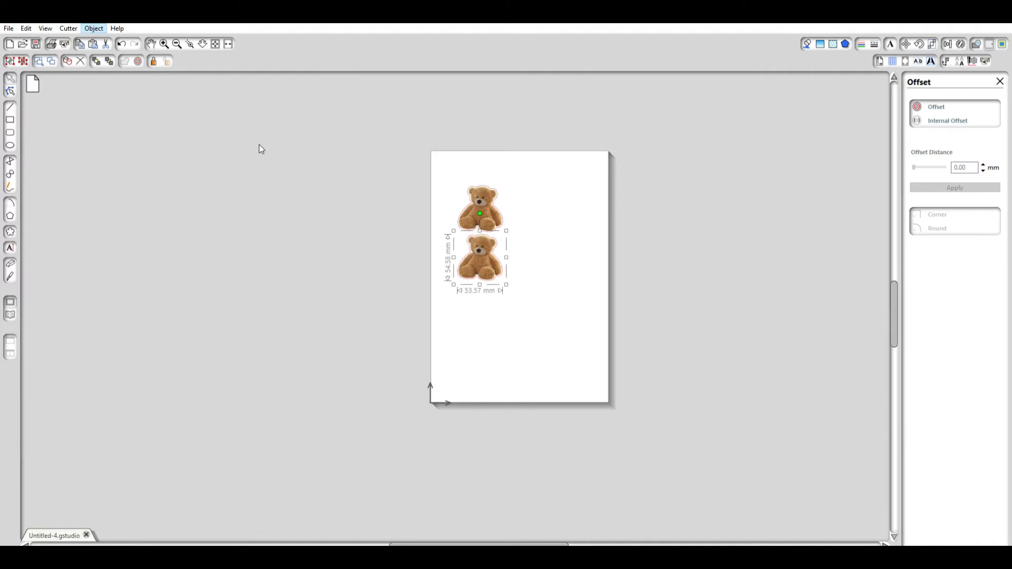
# Duplicate the lower bear group and position the copy directly below it as a third sticker with a slight gap.
pyautogui.hotkey('ctrl', 'd')
pyautogui.moveTo(489, 298); pyautogui.dragTo(492, 302)
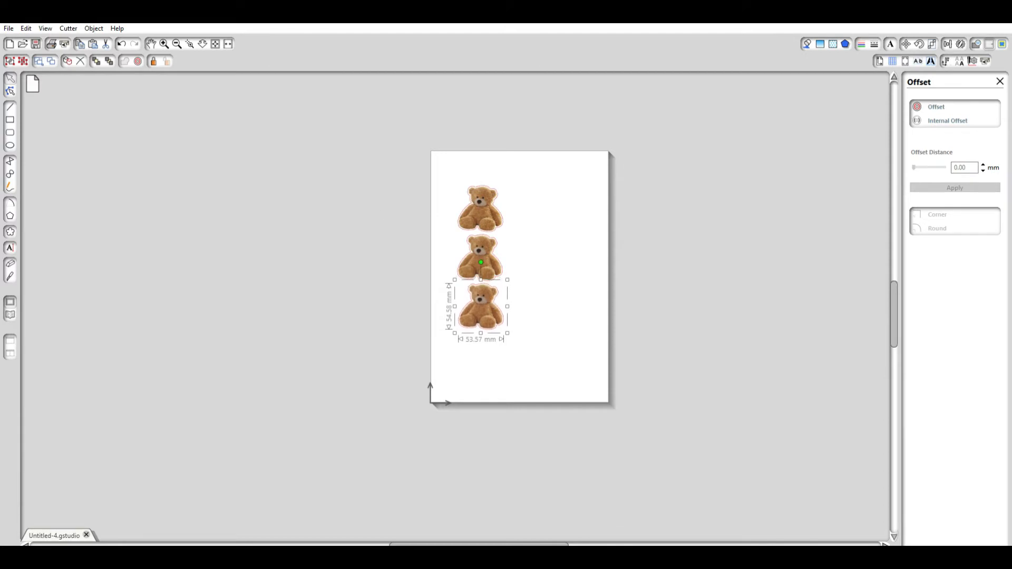
pyautogui.click(163, 43)
pyautogui.click(164, 43)
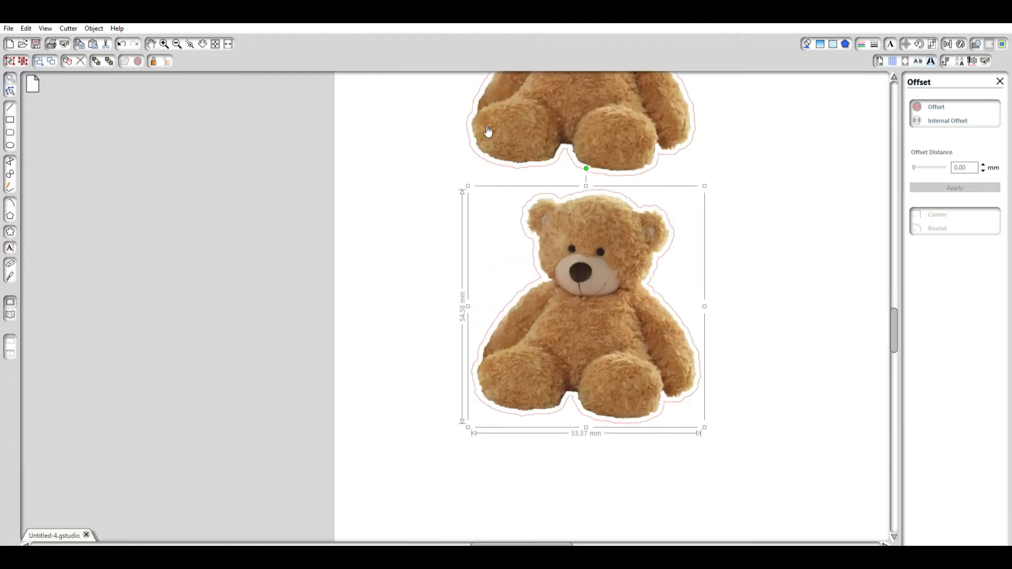
pyautogui.moveTo(609, 226); pyautogui.dragTo(580, 225)
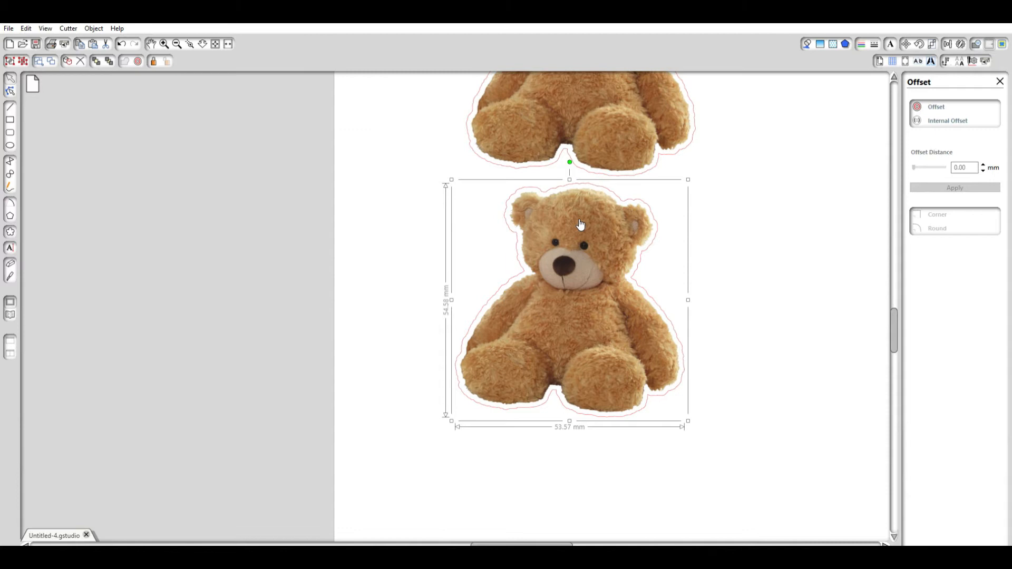
pyautogui.click(177, 44)
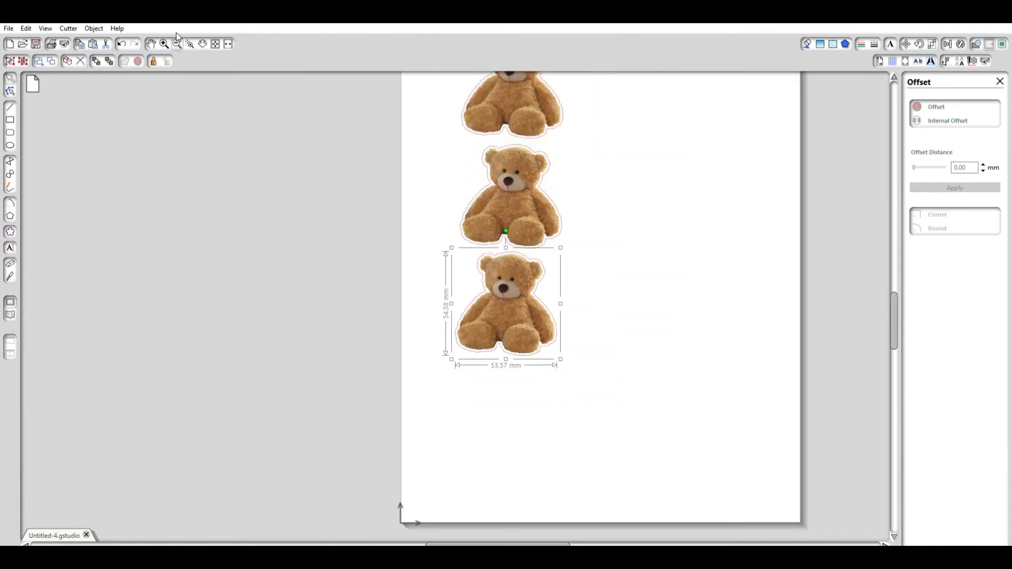
# Duplicate the column of three bear stickers and place the copy directly to its right as a second column.
pyautogui.moveTo(403, 96); pyautogui.dragTo(615, 398)
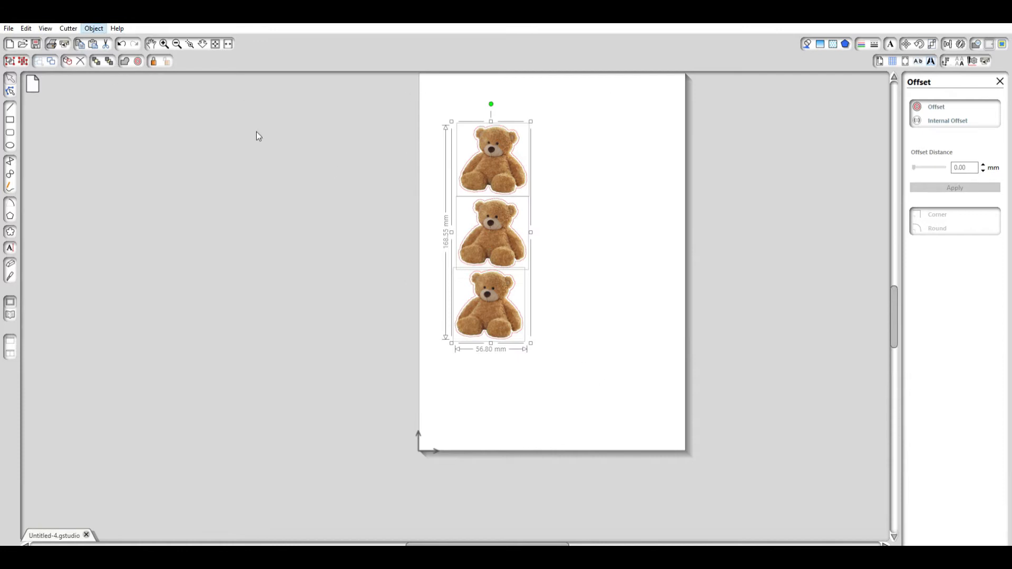
pyautogui.hotkey('ctrl', 'd')
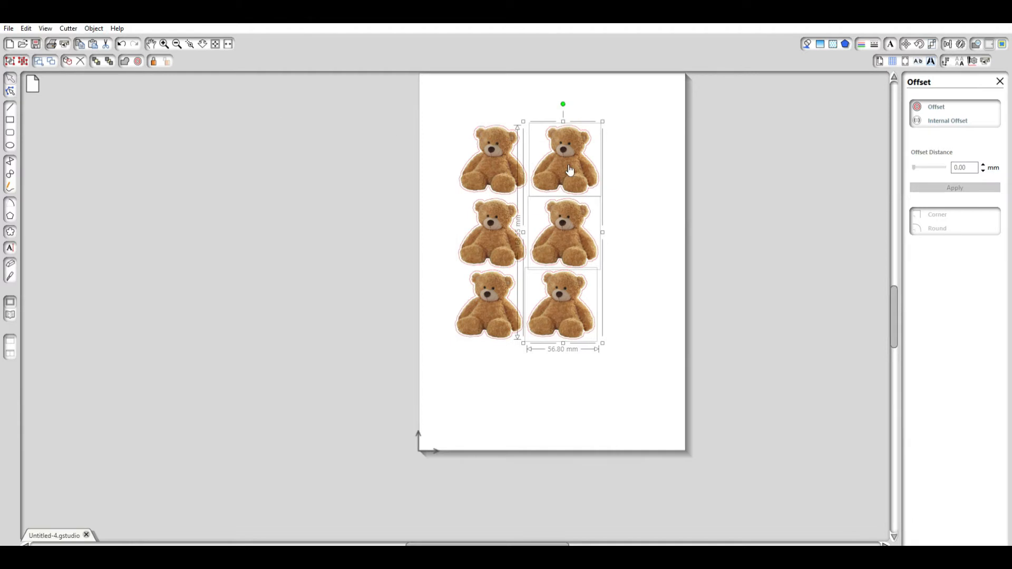
pyautogui.click(706, 193)
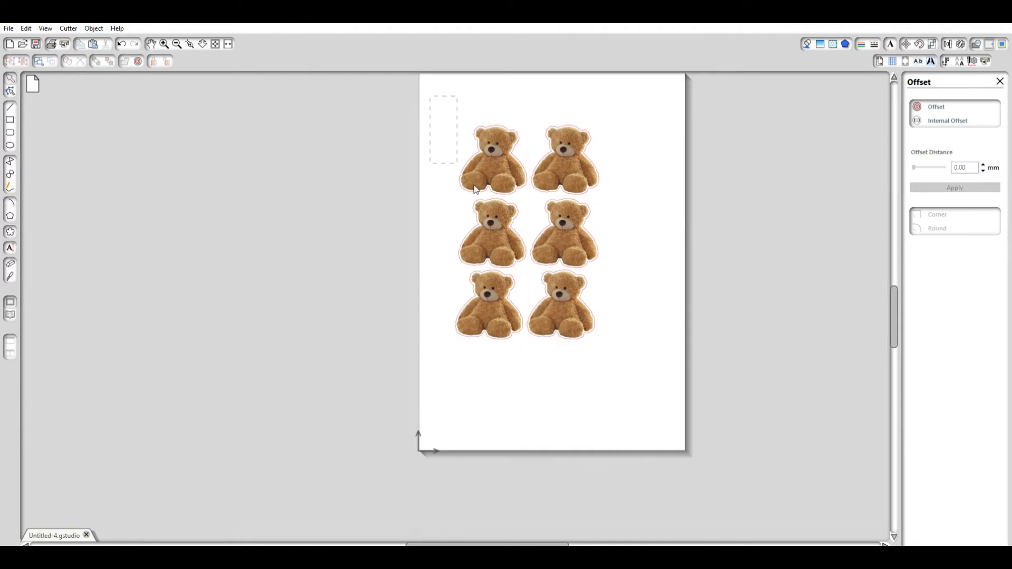
# Select all six bear stickers and move them together to about the centre of the page.
pyautogui.moveTo(476, 190); pyautogui.dragTo(598, 337)
pyautogui.moveTo(558, 245); pyautogui.dragTo(581, 264)
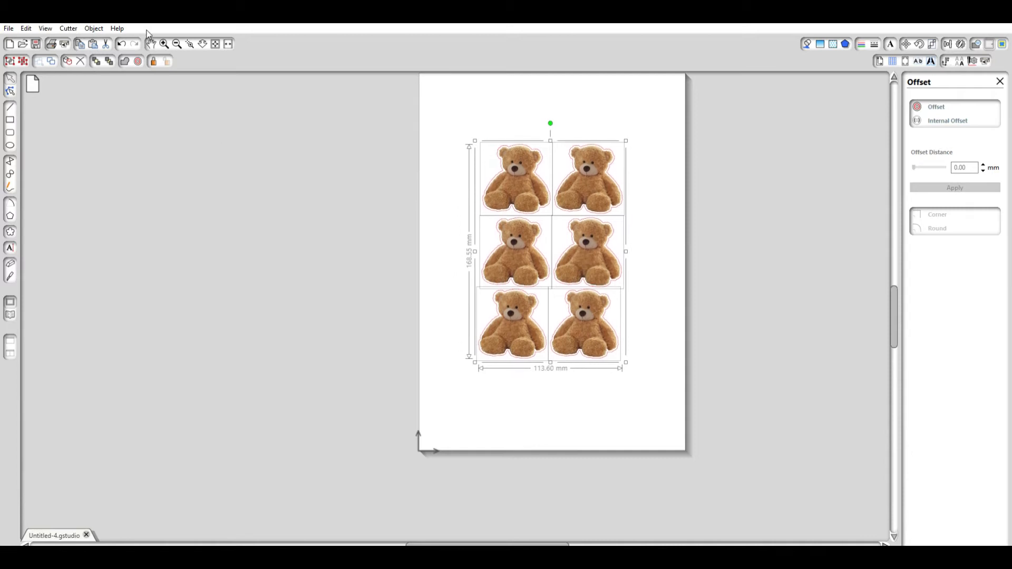
pyautogui.scroll(1, 242, 136)
pyautogui.scroll(3, 246, 137)
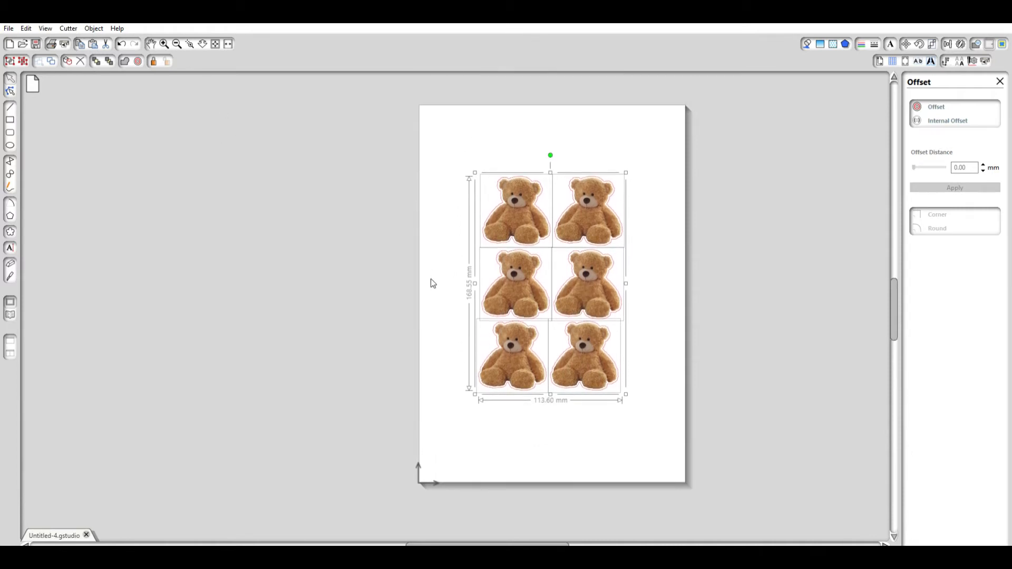
pyautogui.moveTo(583, 294); pyautogui.dragTo(587, 299)
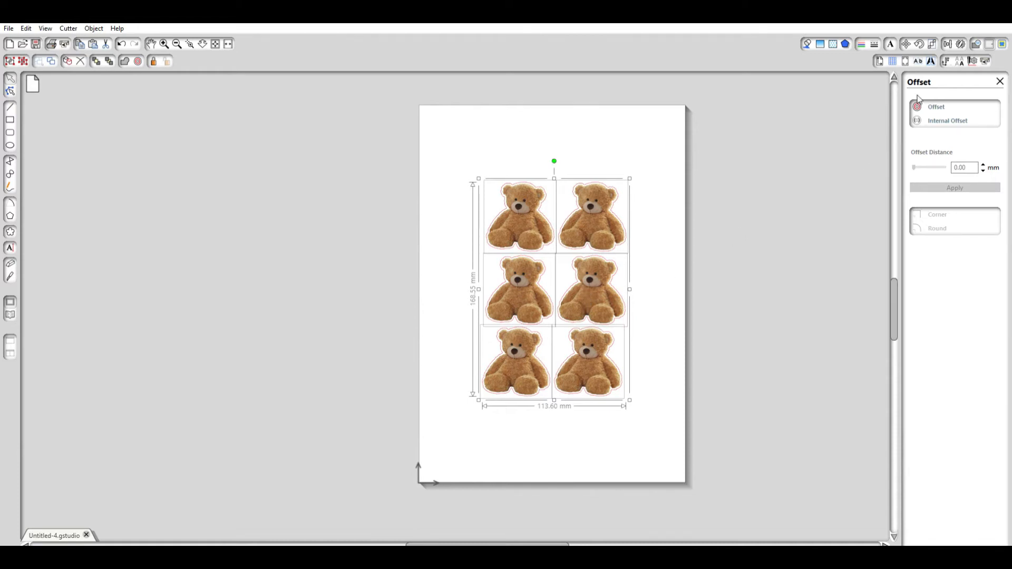
# Add registration marks around the bear stickers using the 4 Marks, Type 2 style.
pyautogui.click(907, 45)
pyautogui.click(904, 113)
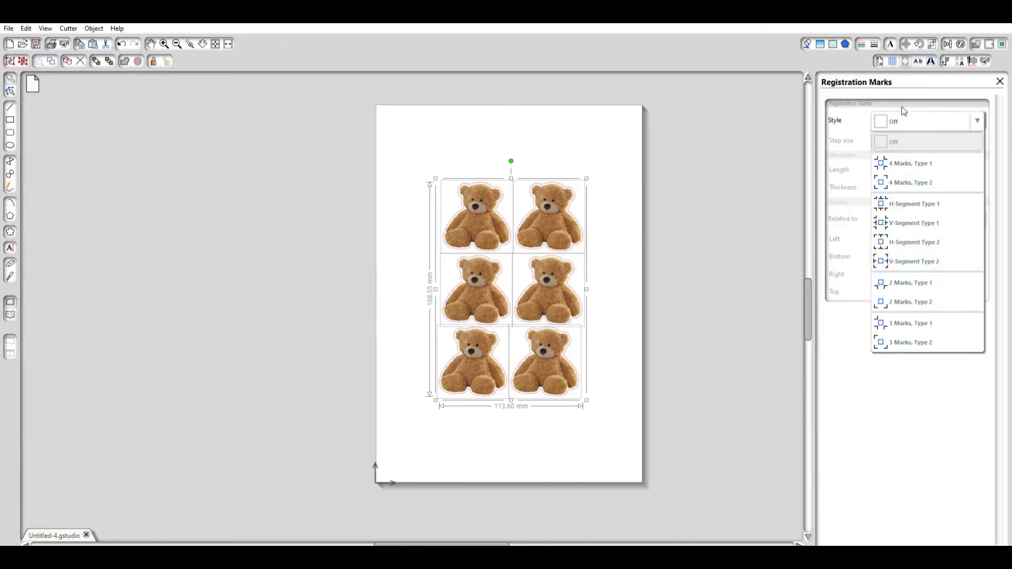
pyautogui.click(913, 179)
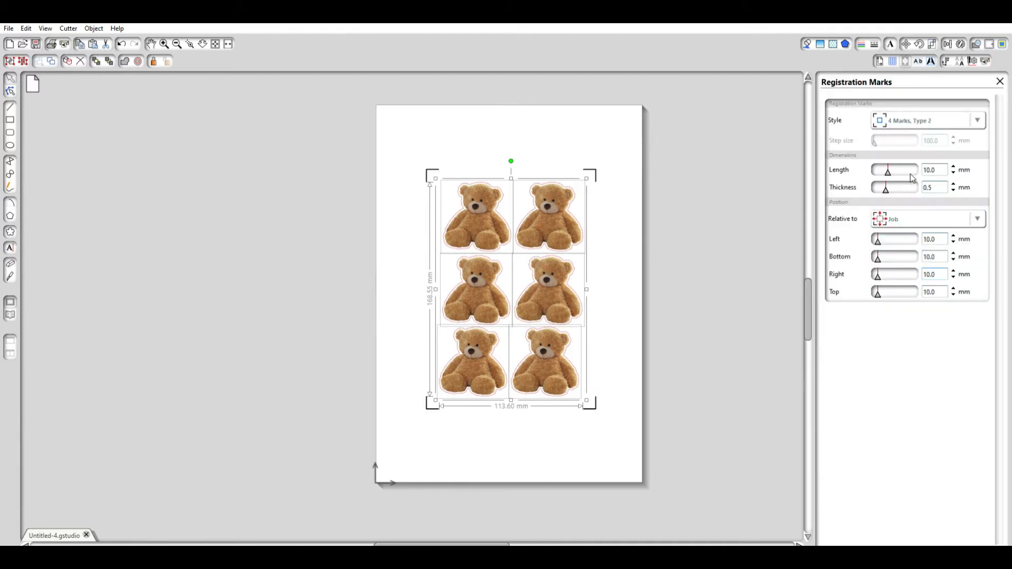
pyautogui.click(664, 160)
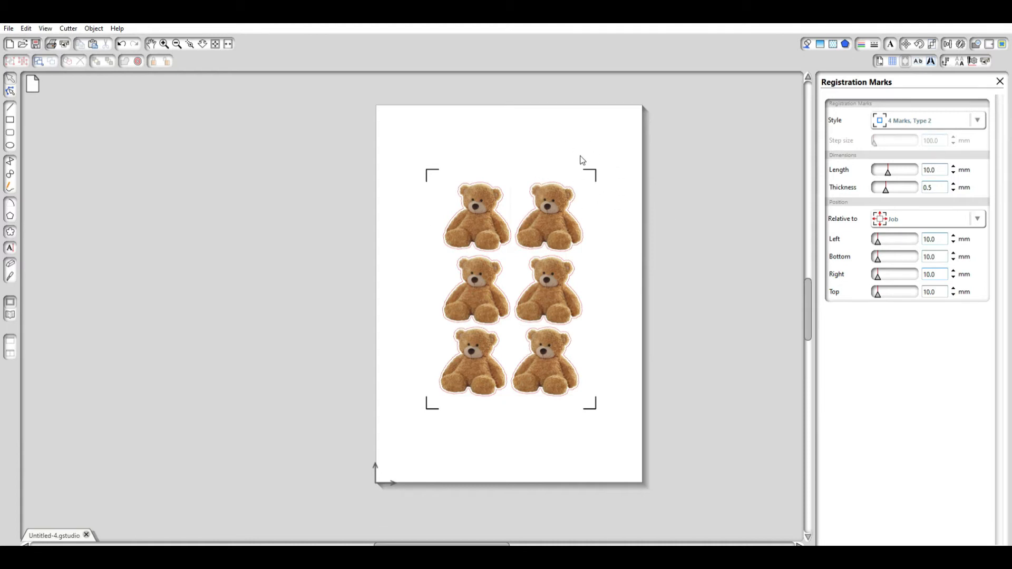
# Set the registration marks' right and top distances relative to the job to 10.0 mm.
pyautogui.moveTo(885, 268); pyautogui.dragTo(921, 274)
pyautogui.write('10.0')
pyautogui.press('Tab')
pyautogui.write('10.0')
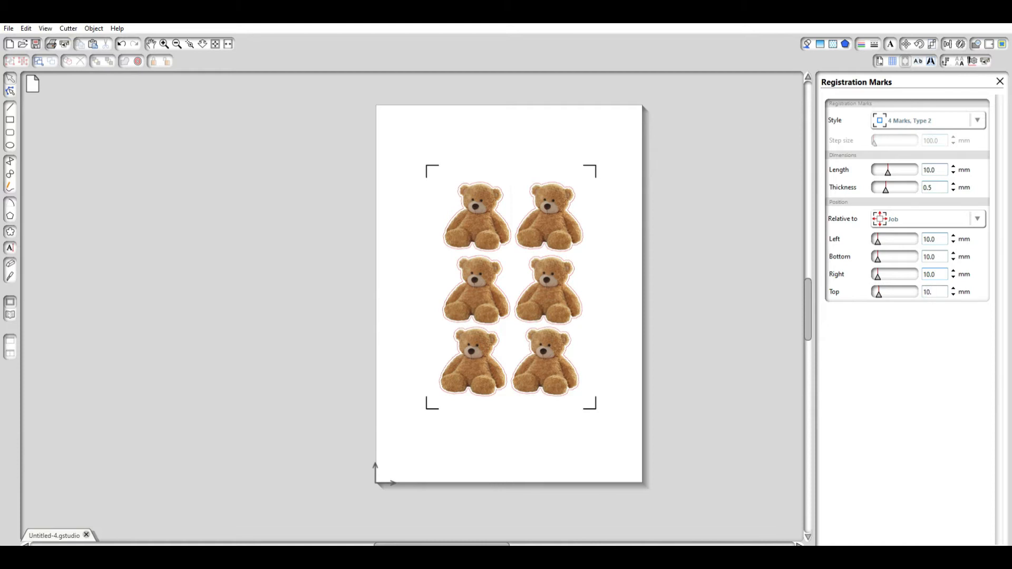